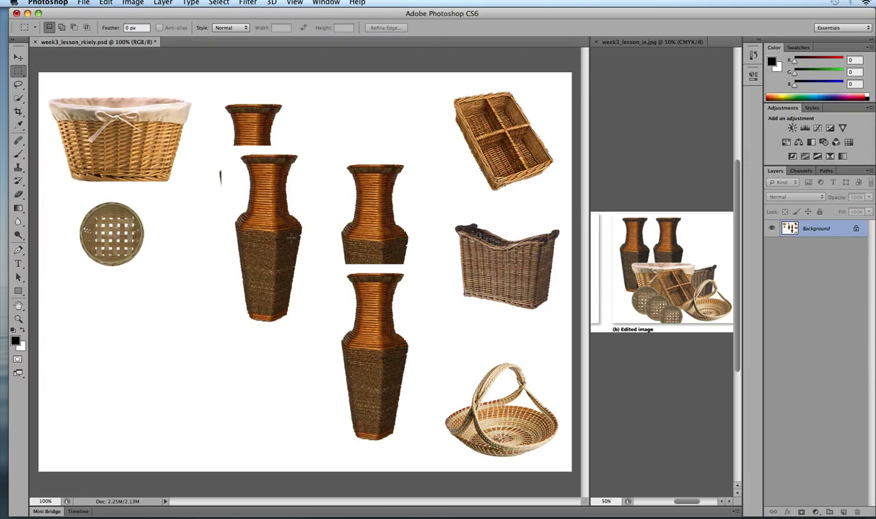
# Step: Step back three history states until only the lower-left vase remains
pyautogui.hotkey('ctrl', 'alt', 'z')
pyautogui.hotkey('ctrl', 'alt', 'z')
pyautogui.hotkey('ctrl', 'alt', 'z')
pyautogui.hotkey('ctrl', 'alt', 'z')
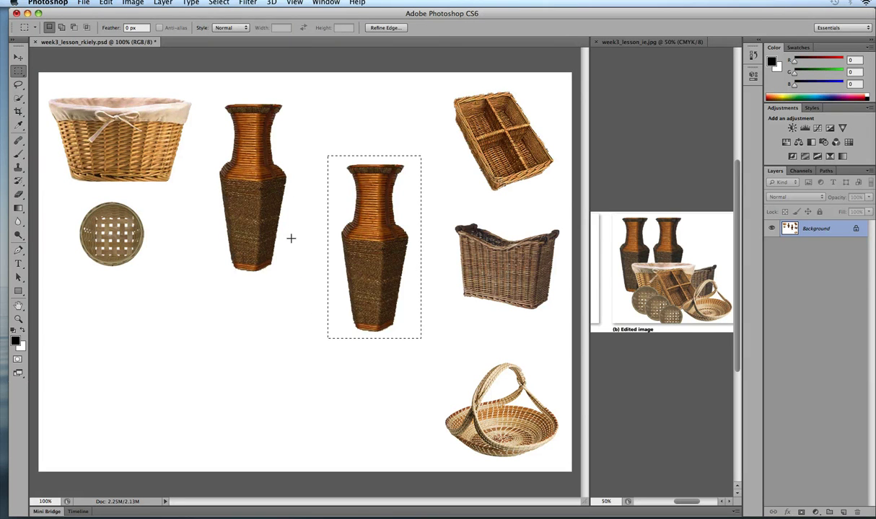
pyautogui.hotkey('ctrl', 'alt', 'z')
pyautogui.hotkey('ctrl', 'alt', 'z')
pyautogui.hotkey('ctrl', 'alt', 'z')
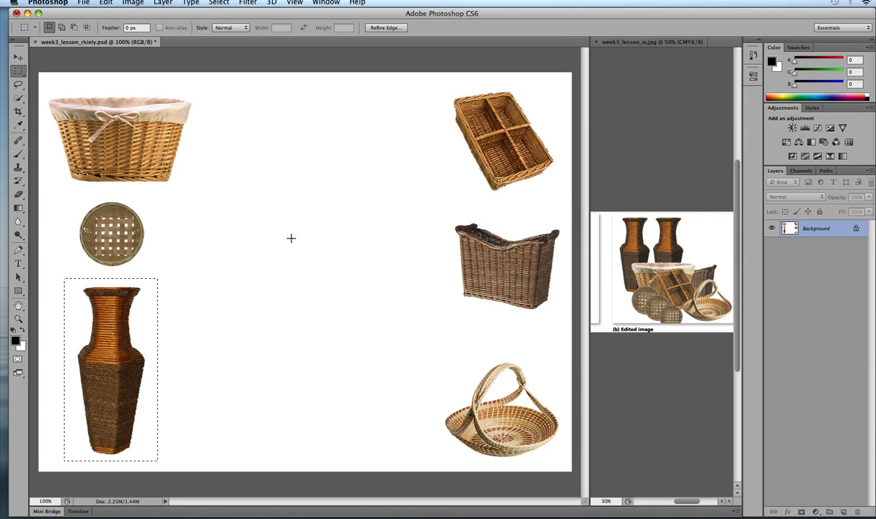
pyautogui.hotkey('ctrl', 'alt', 'z')
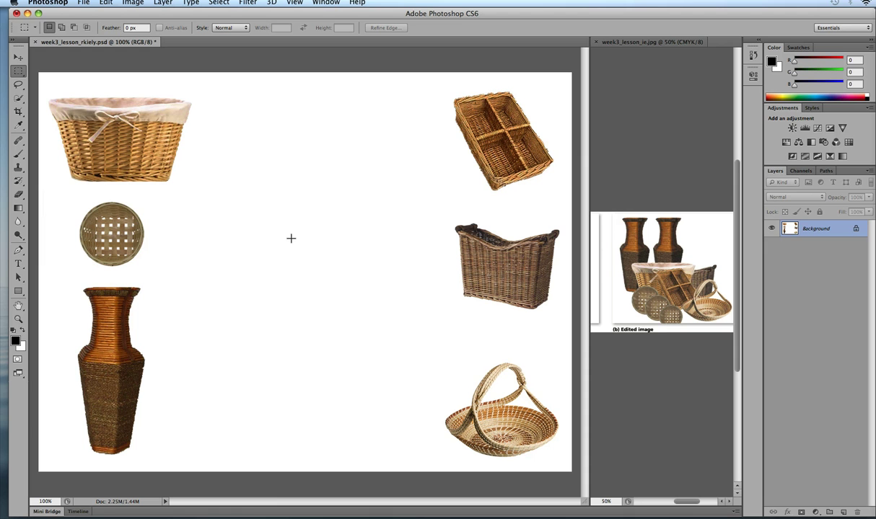
# Step: Marquee-select the bottom-left vase and move it up beside the top-left basket
pyautogui.click(18, 71)
pyautogui.click(67, 291)
pyautogui.moveTo(63, 274); pyautogui.dragTo(149, 457)
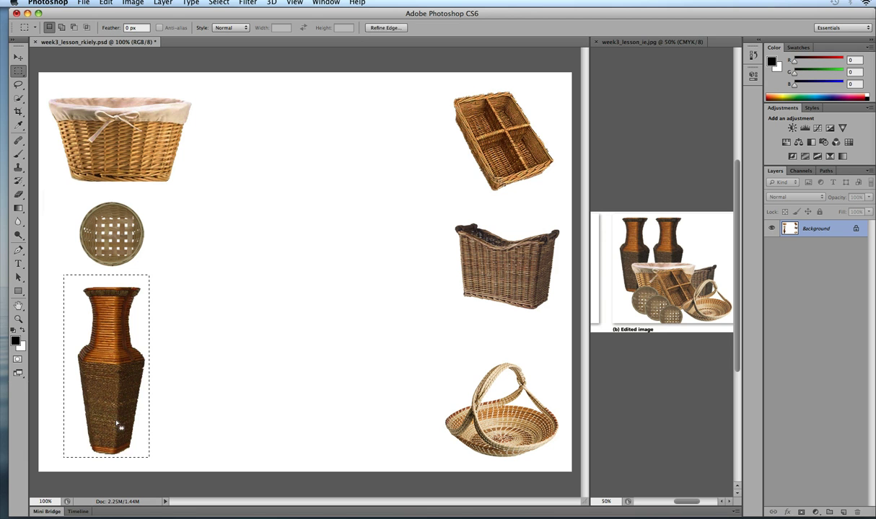
pyautogui.press('v')
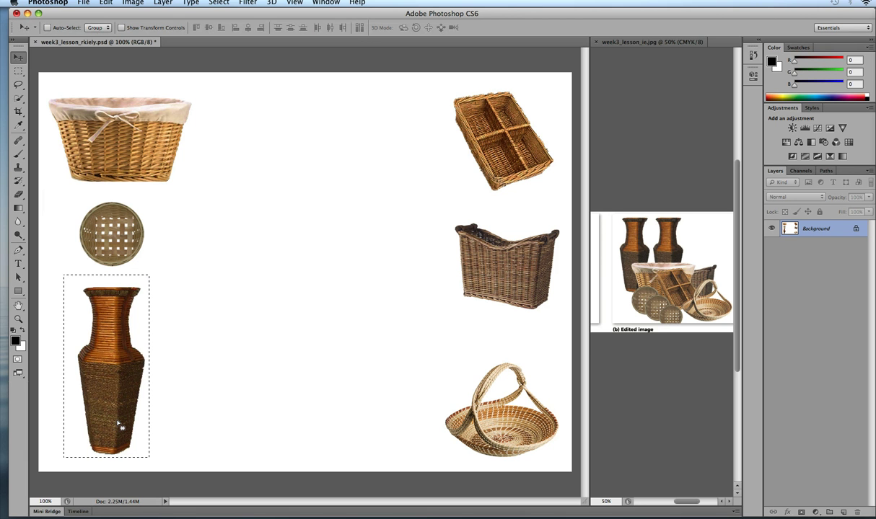
pyautogui.moveTo(119, 414); pyautogui.dragTo(254, 263)
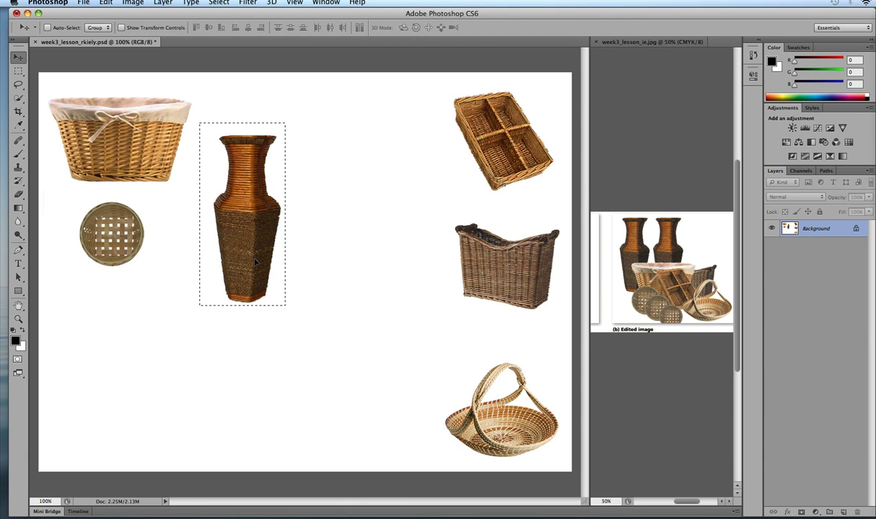
# Step: Duplicate the vase and place the copy right beside the original
pyautogui.moveTo(255, 264); pyautogui.dragTo(322, 258)
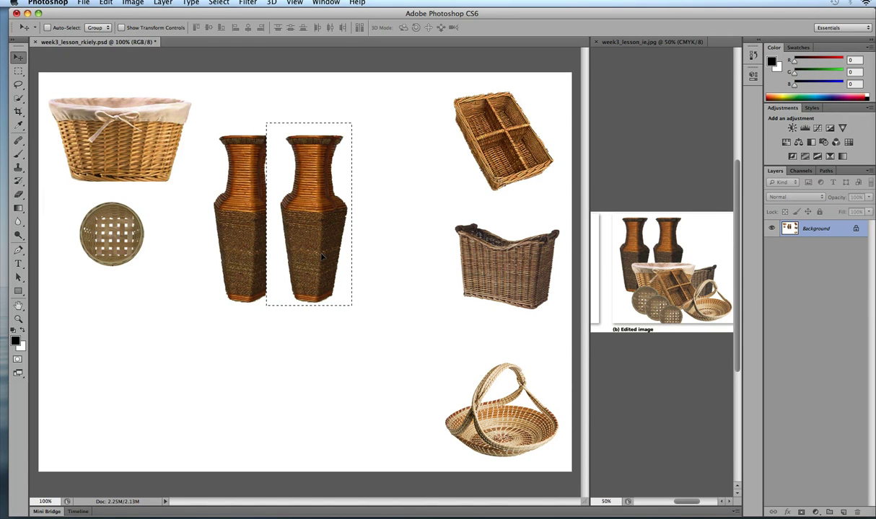
pyautogui.press('super+z')
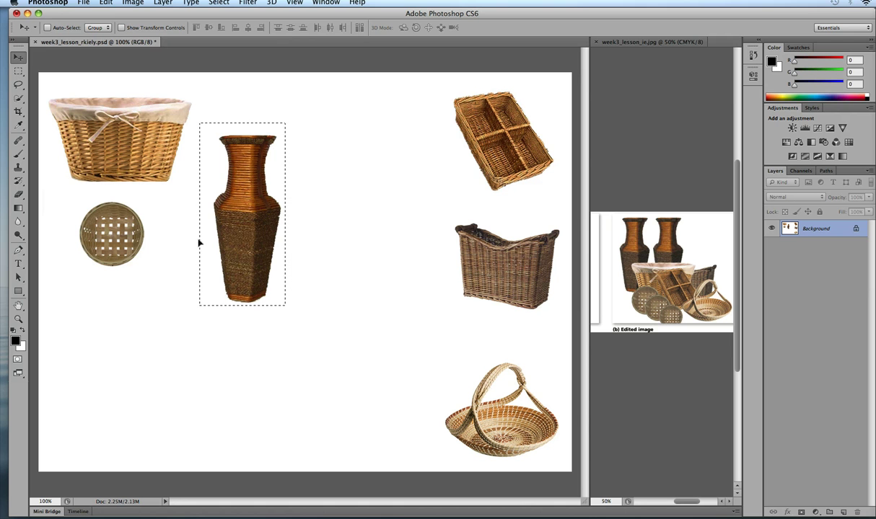
pyautogui.moveTo(232, 238); pyautogui.dragTo(318, 239)
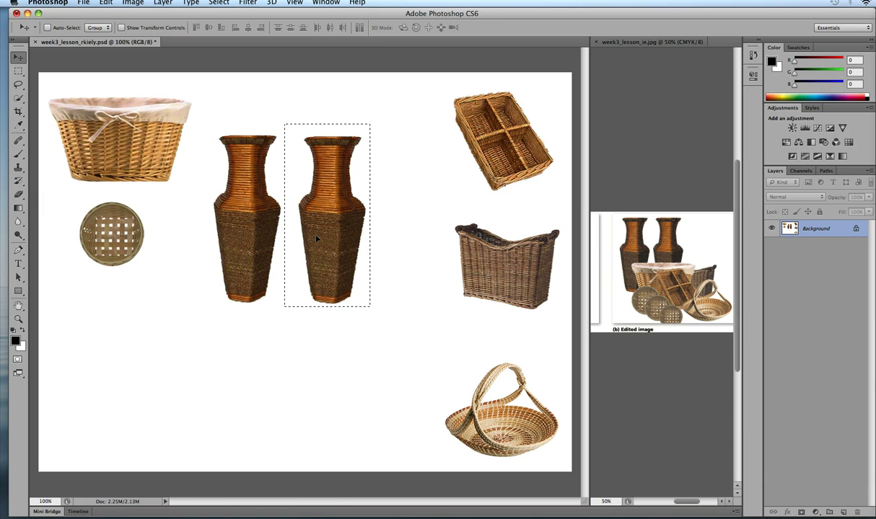
# Step: Brush Quick Selection over the magazine basket and the top-left basket's cloth rim, then deselect
pyautogui.press('super+d')
pyautogui.click(19, 100)
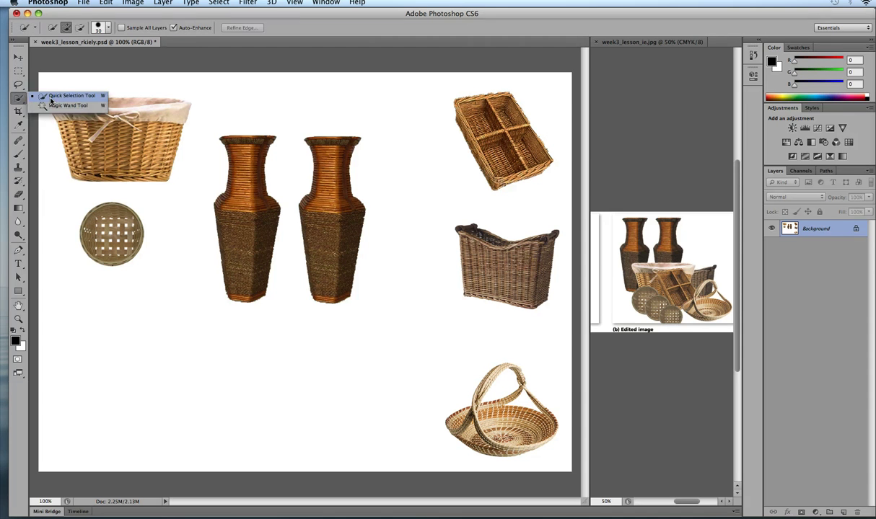
pyautogui.click(50, 98)
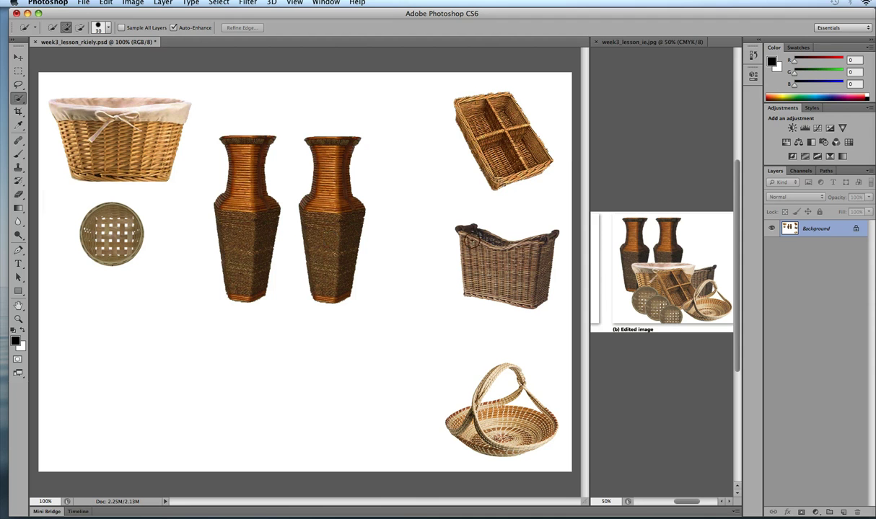
pyautogui.moveTo(447, 231)
pyautogui.mouseDown()
pyautogui.moveTo(512, 278)
pyautogui.moveTo(498, 242)
pyautogui.moveTo(479, 246)
pyautogui.moveTo(457, 235)
pyautogui.moveTo(479, 246)
pyautogui.mouseUp()
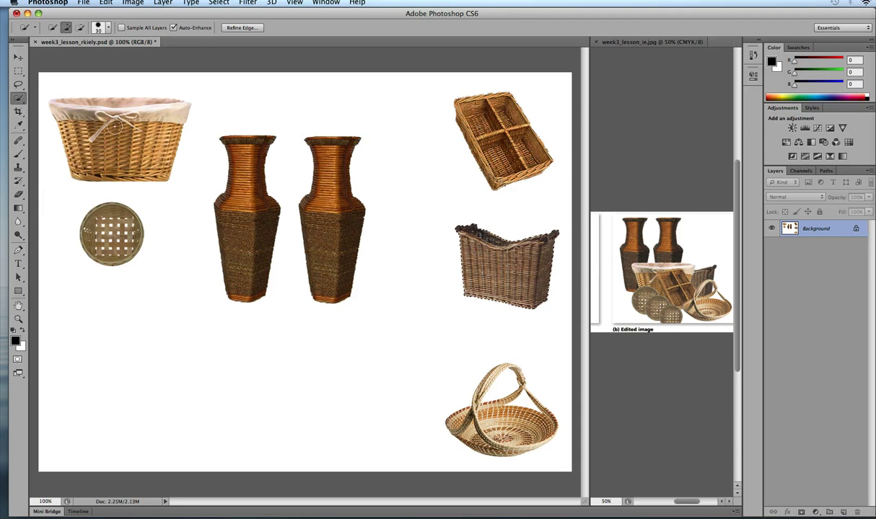
pyautogui.moveTo(104, 141)
pyautogui.mouseDown()
pyautogui.moveTo(87, 107)
pyautogui.moveTo(166, 105)
pyautogui.moveTo(181, 114)
pyautogui.moveTo(175, 102)
pyautogui.moveTo(138, 101)
pyautogui.mouseUp()
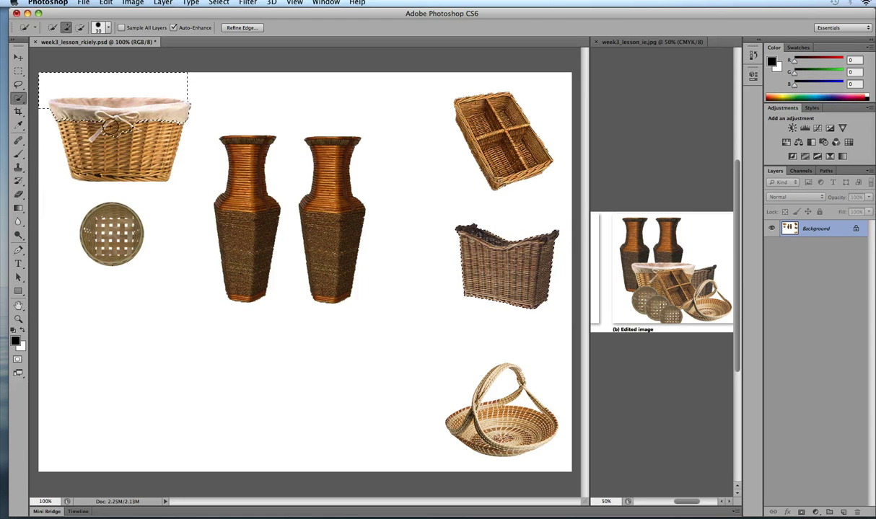
pyautogui.moveTo(110, 127); pyautogui.dragTo(164, 118)
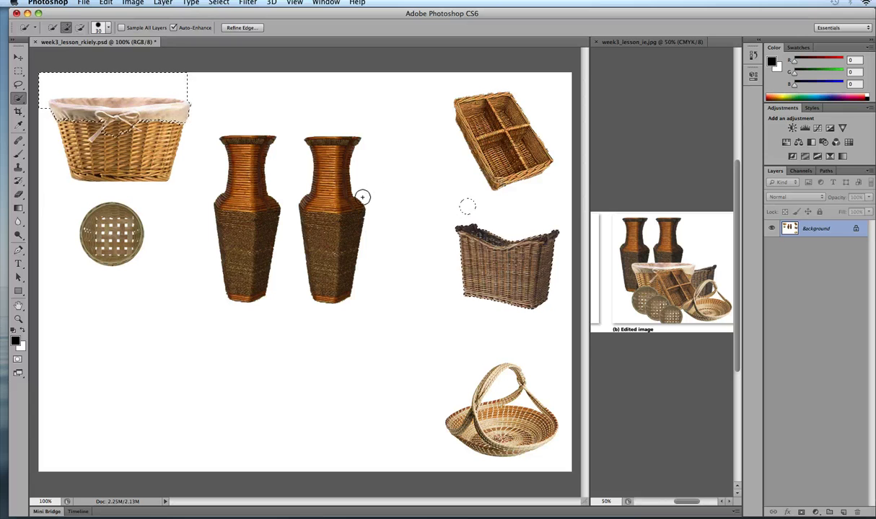
pyautogui.press('super+d')
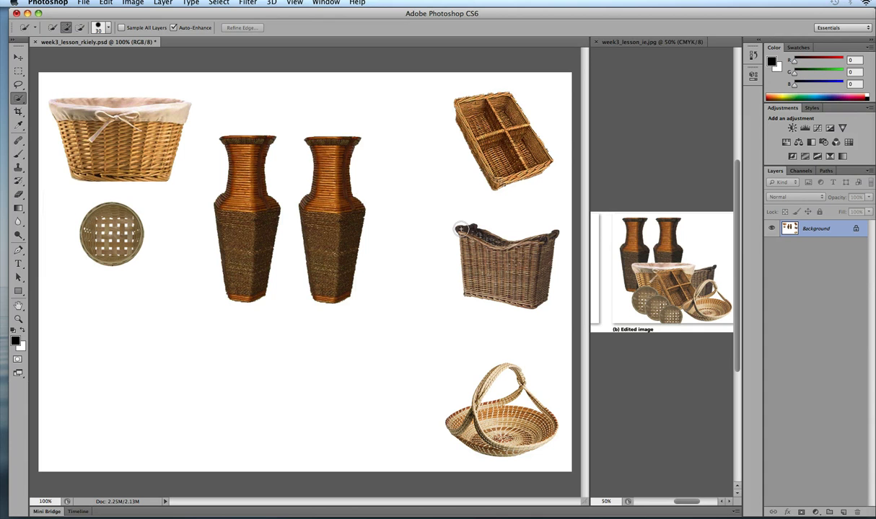
pyautogui.moveTo(455, 231)
pyautogui.mouseDown()
pyautogui.moveTo(462, 256)
pyautogui.moveTo(463, 229)
pyautogui.moveTo(437, 213)
pyautogui.moveTo(494, 244)
pyautogui.mouseUp()
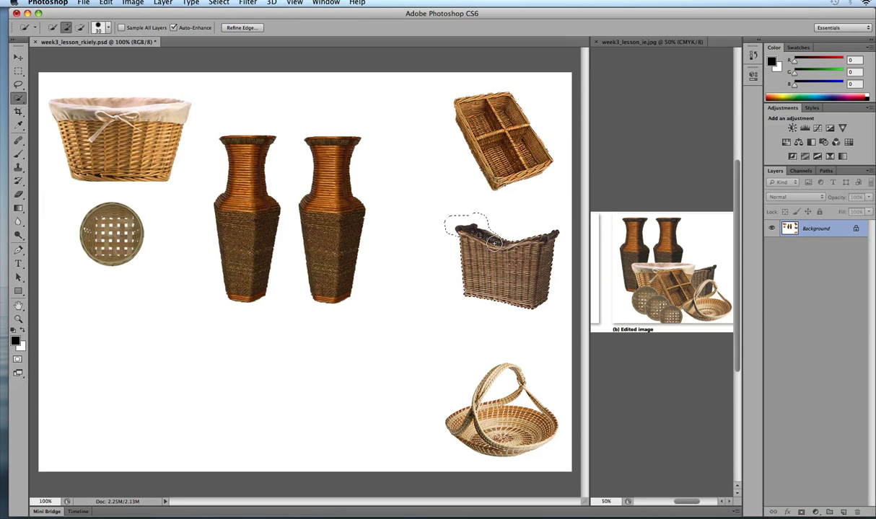
pyautogui.press('super+d')
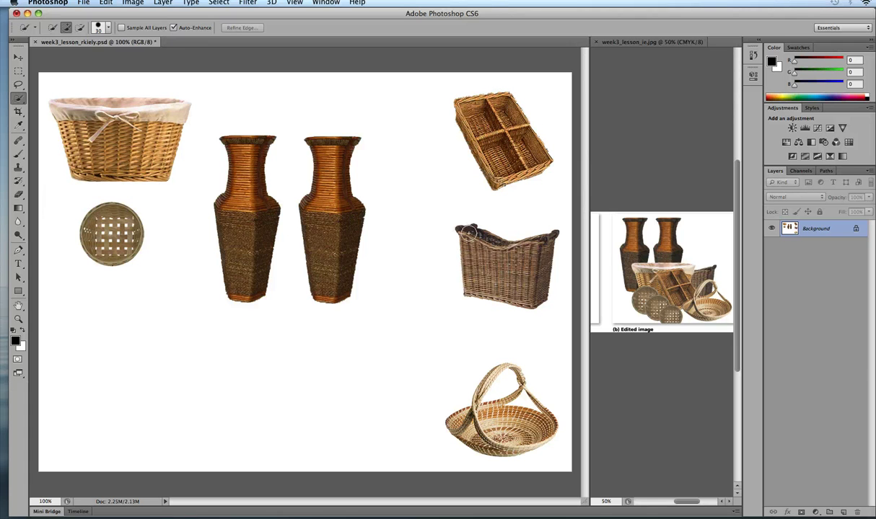
pyautogui.moveTo(469, 233)
pyautogui.mouseDown()
pyautogui.moveTo(497, 277)
pyautogui.moveTo(533, 292)
pyautogui.moveTo(549, 240)
pyautogui.mouseUp()
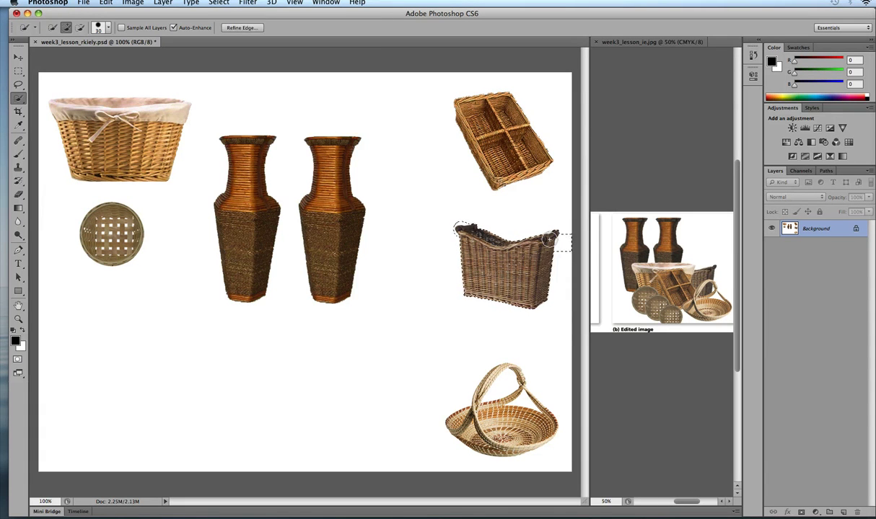
pyautogui.press('super+d')
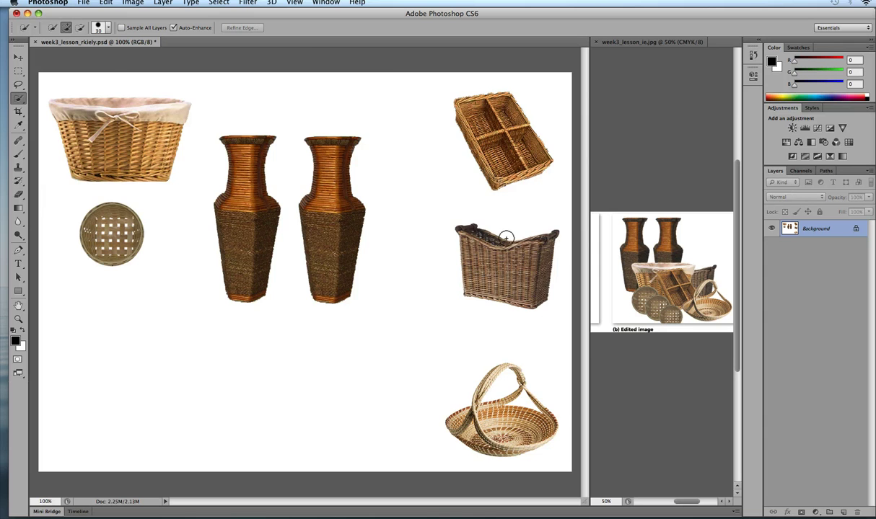
pyautogui.press('super+equal')
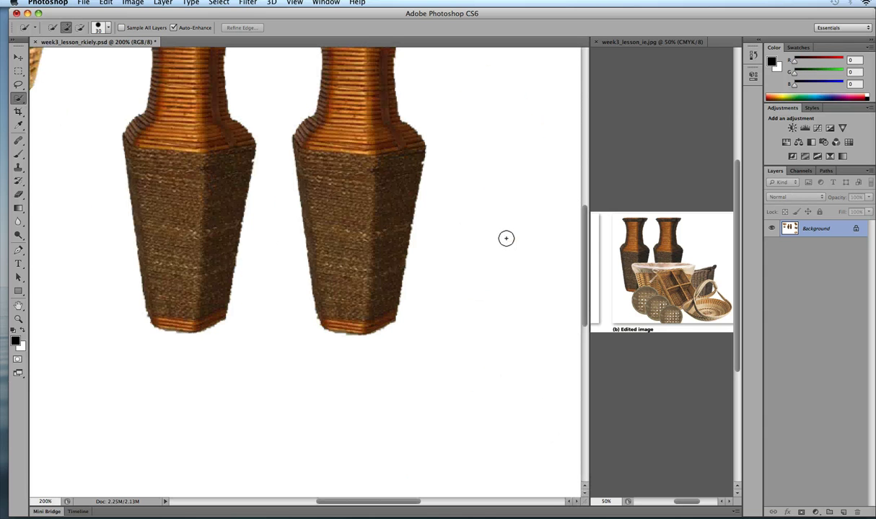
# Step: Pan the view right with the Hand tool until the magazine basket is centred
pyautogui.click(18, 305)
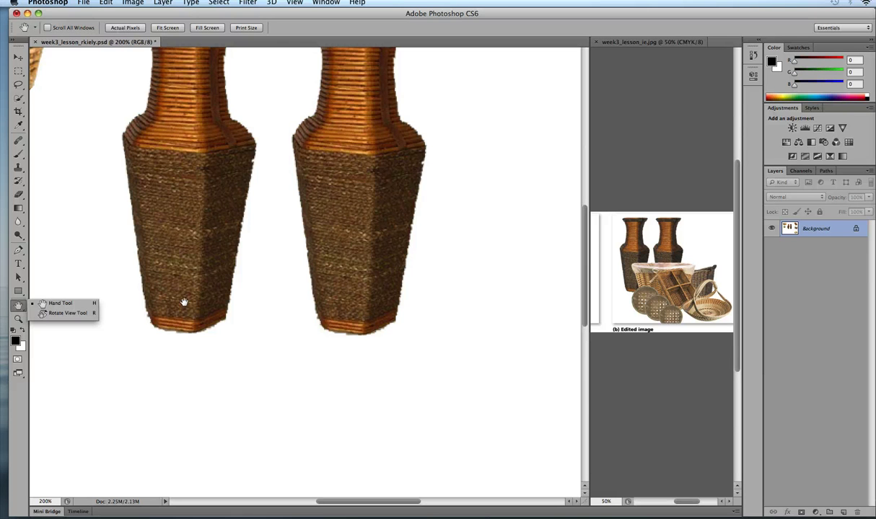
pyautogui.moveTo(362, 287); pyautogui.dragTo(197, 282)
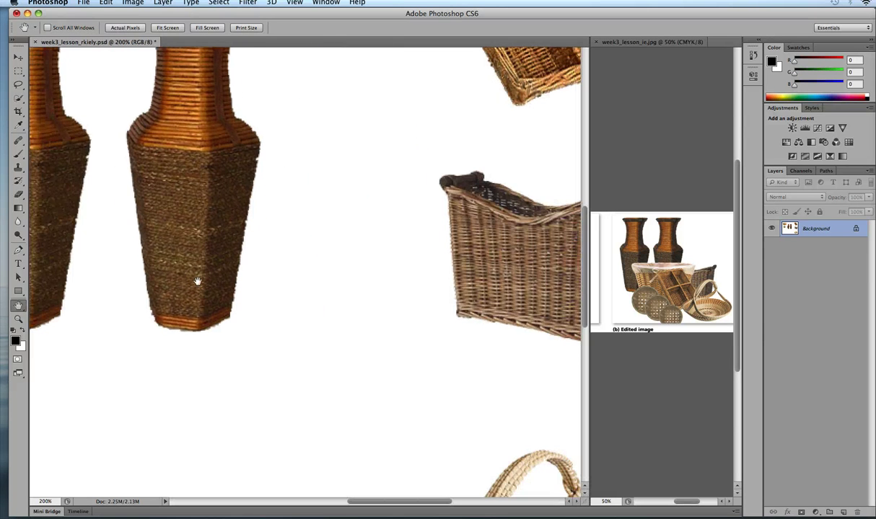
pyautogui.moveTo(356, 245); pyautogui.dragTo(187, 254)
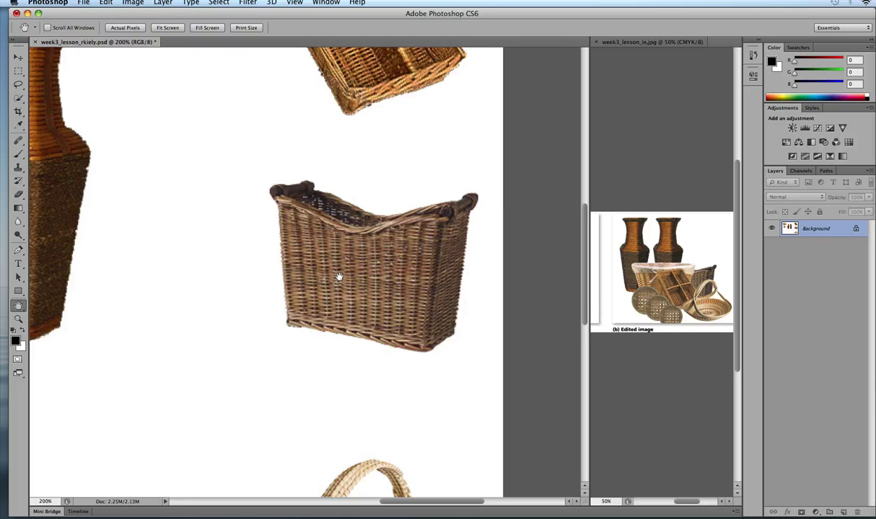
pyautogui.moveTo(338, 277); pyautogui.dragTo(341, 312)
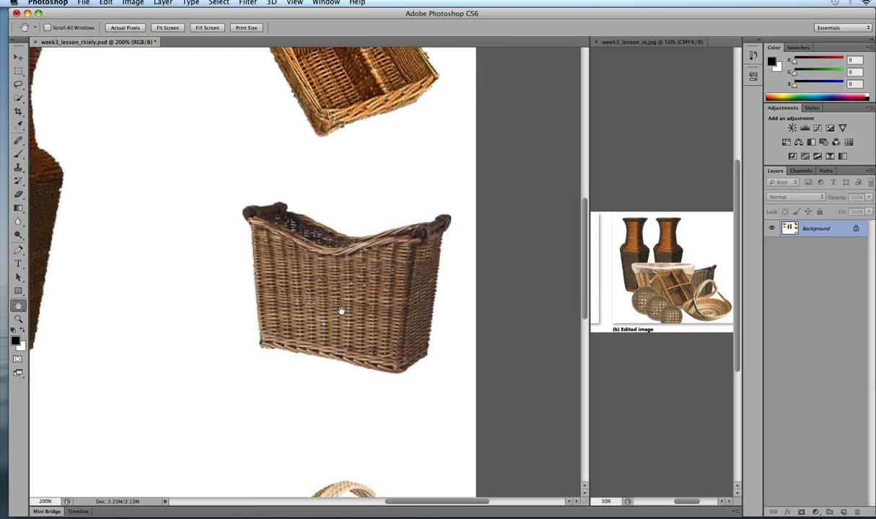
pyautogui.hscroll(4, 342, 313)
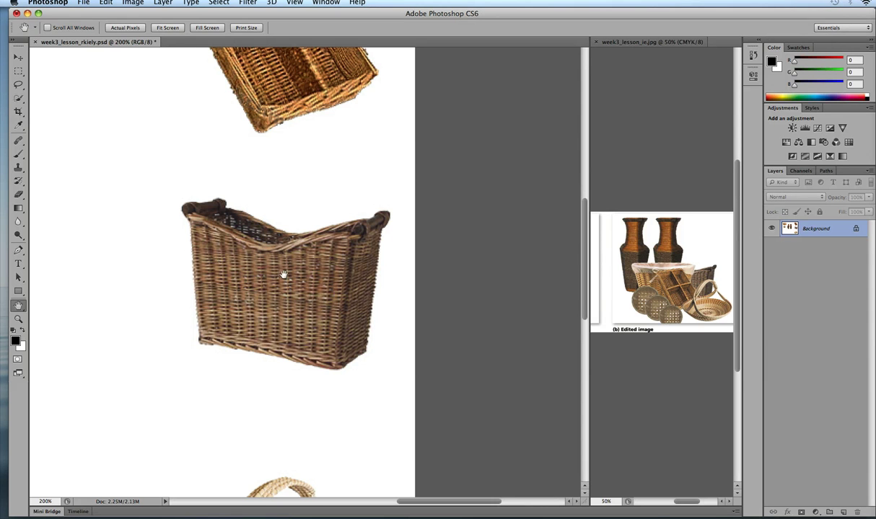
# Step: Compare Quick Selection and Magic Wand in the toolbox flyout, keeping Quick Selection
pyautogui.click(19, 98)
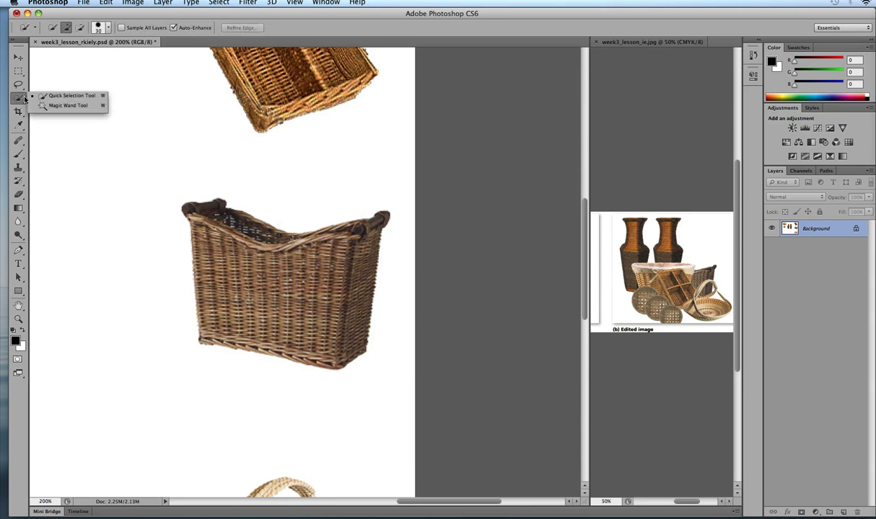
pyautogui.click(40, 96)
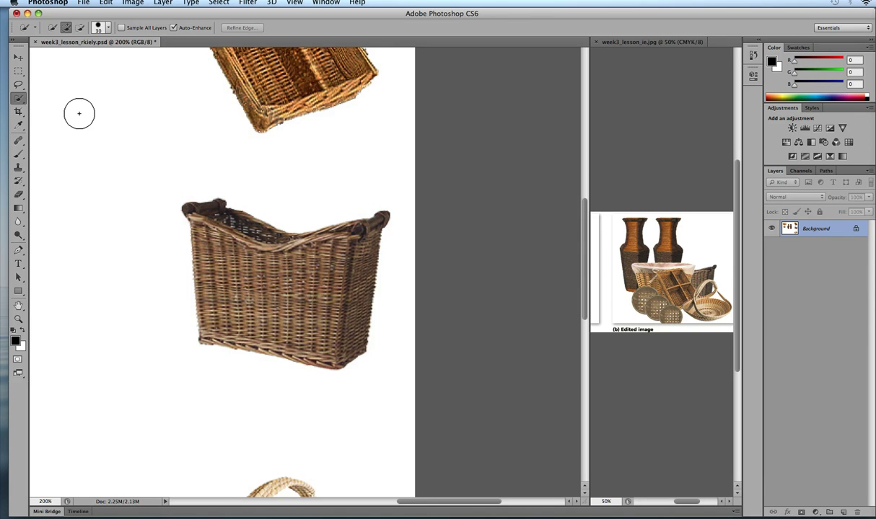
pyautogui.click(19, 98)
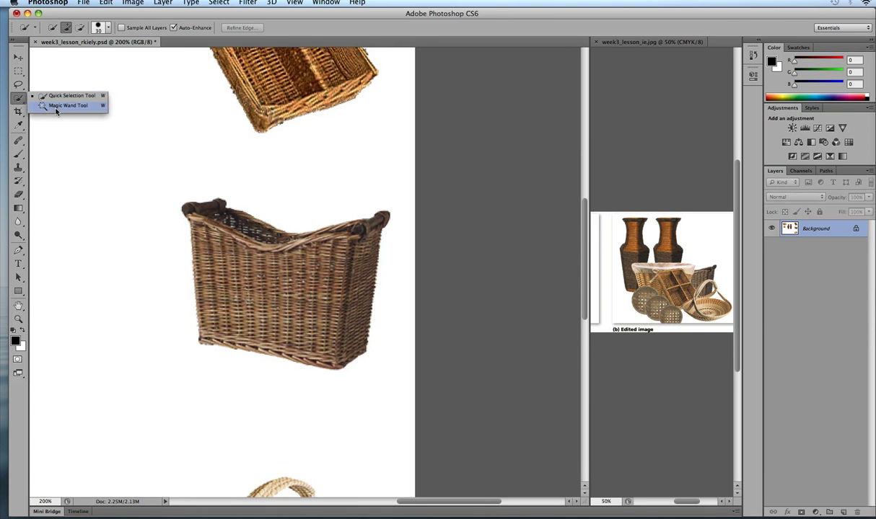
pyautogui.click(104, 99)
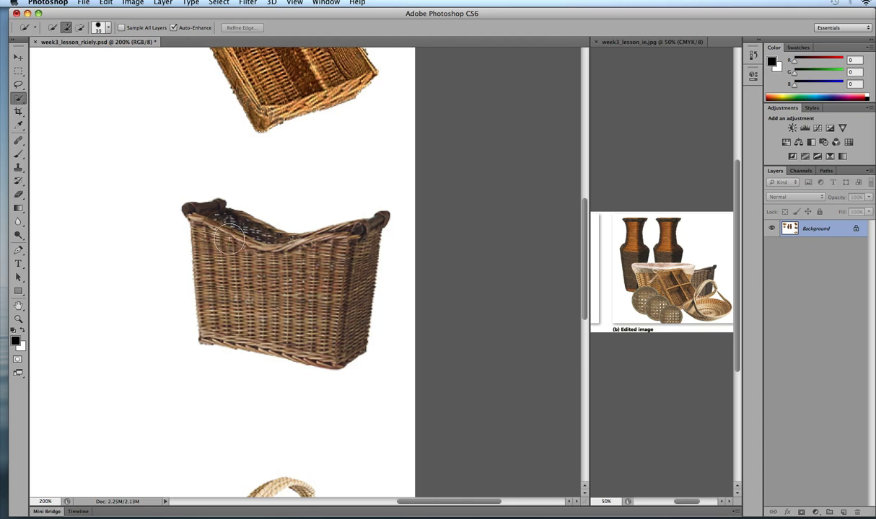
pyautogui.rightClick(19, 98)
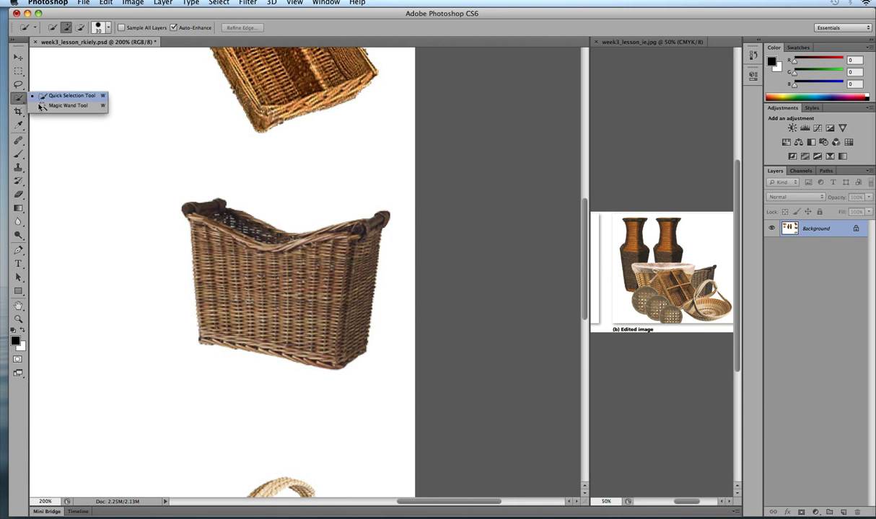
# Step: Cycle through the marquee shapes, ending on the Single Column Marquee
pyautogui.click(19, 71)
pyautogui.click(18, 71)
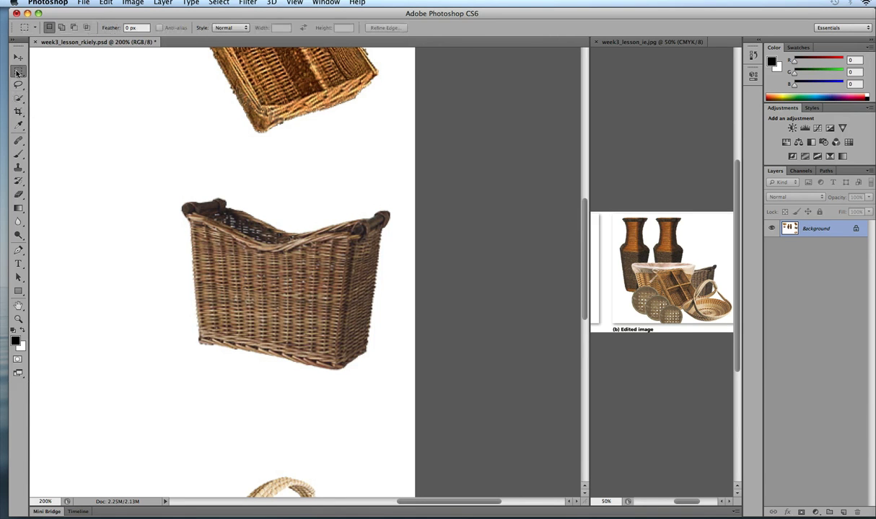
pyautogui.rightClick(18, 71)
pyautogui.click(65, 68)
pyautogui.rightClick(16, 75)
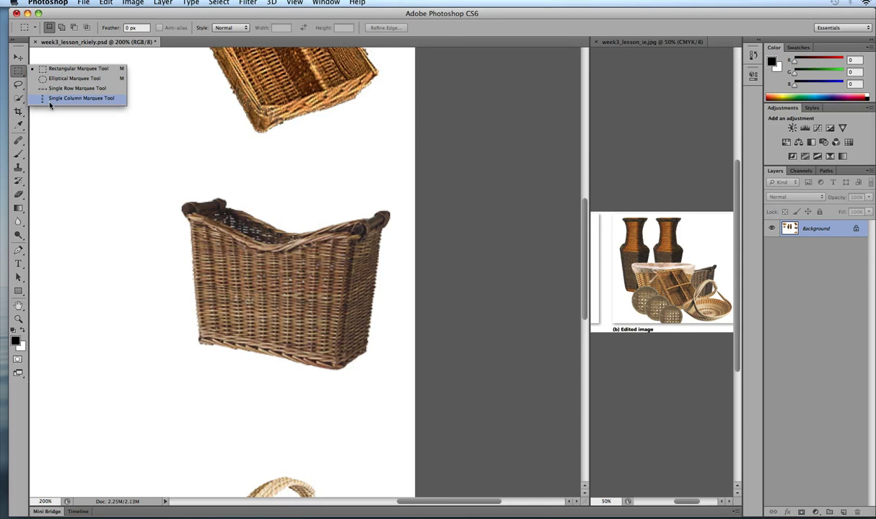
pyautogui.click(48, 98)
pyautogui.click(15, 73)
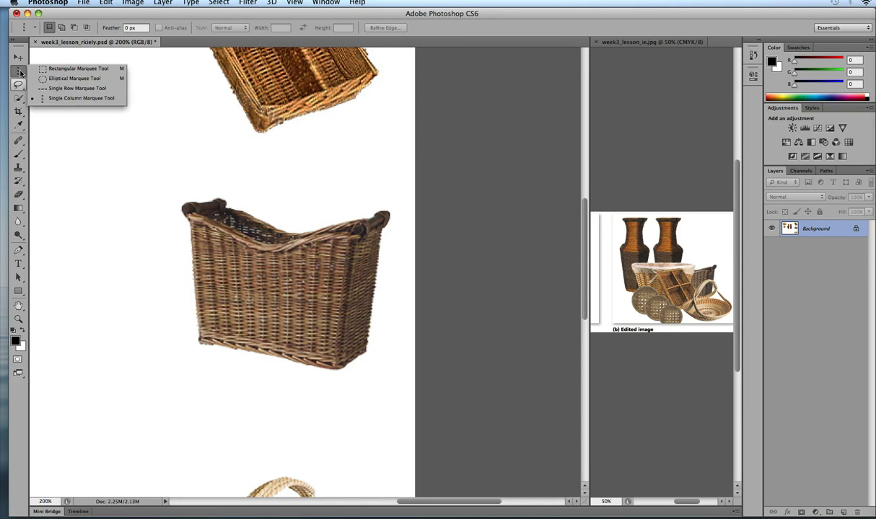
pyautogui.click(30, 98)
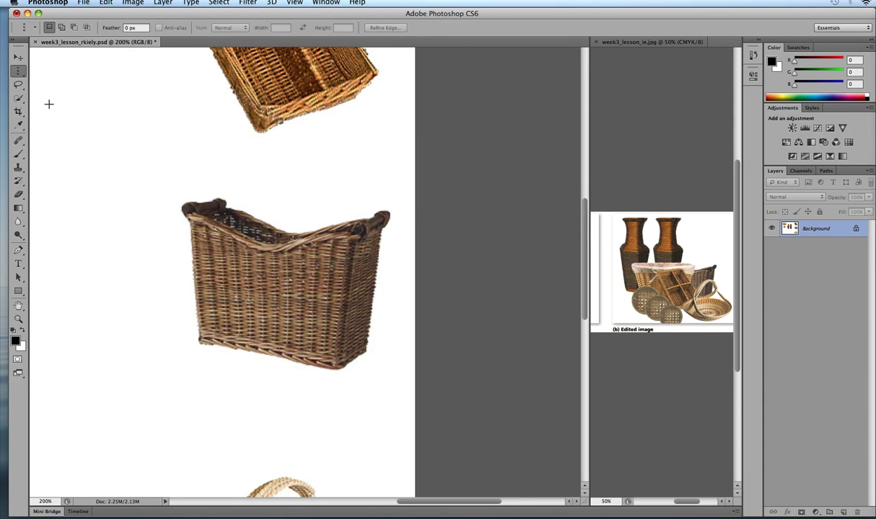
# Step: Toggle between Quick Selection and Magic Wand using W and Shift+W
pyautogui.press('w')
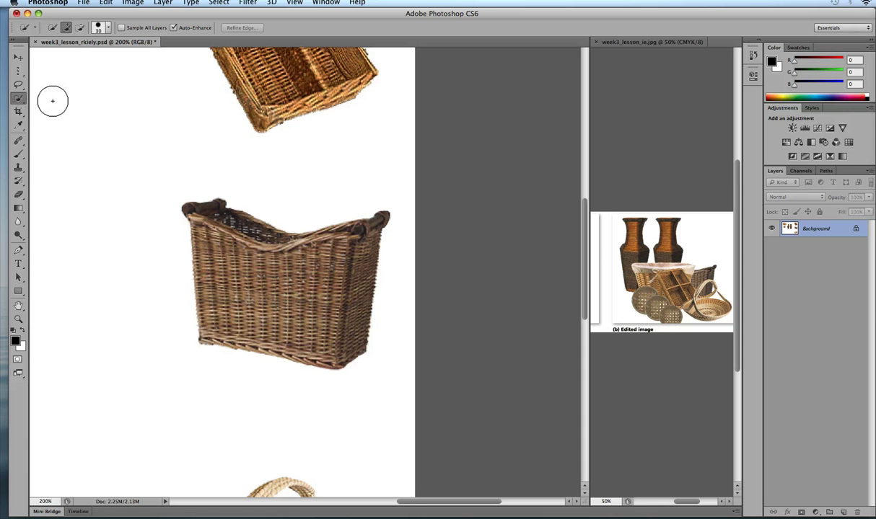
pyautogui.hotkey('shift', 'w')
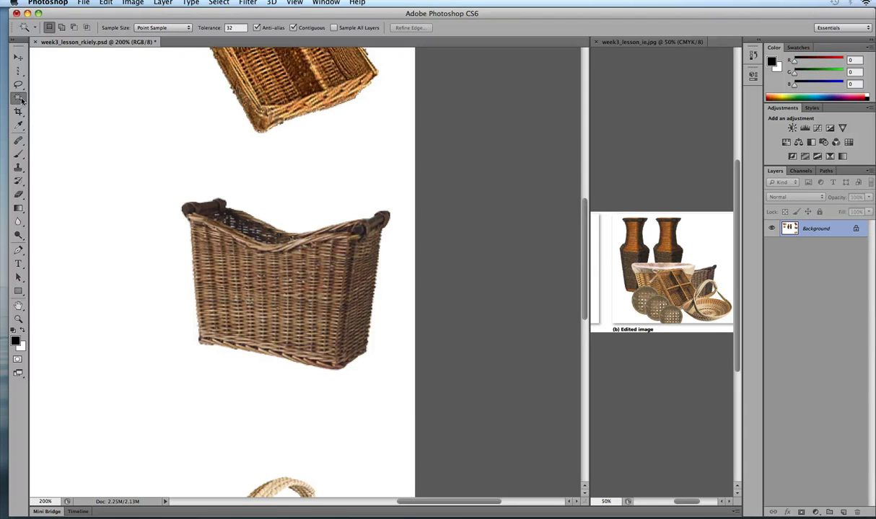
pyautogui.click(22, 101)
pyautogui.click(19, 71)
# Step: Try the Rectangular and Elliptical Marquee, then activate the Magic Wand with W
pyautogui.click(19, 71)
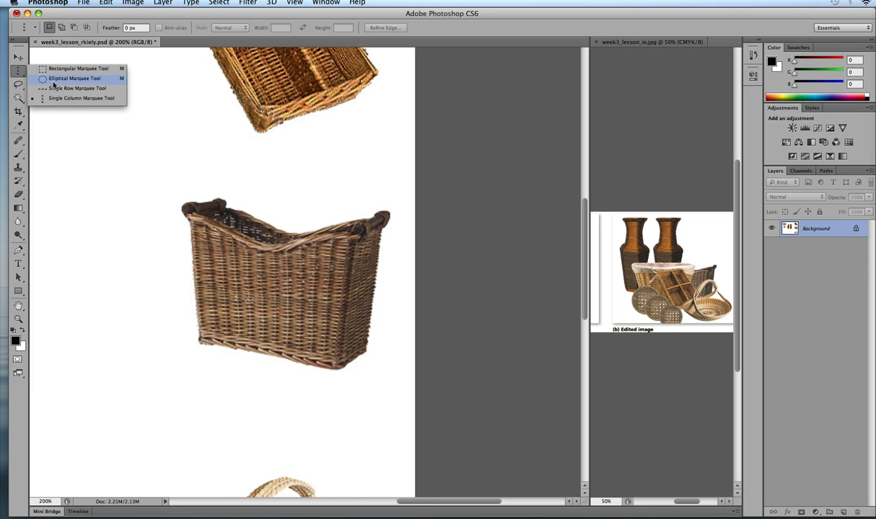
pyautogui.click(22, 72)
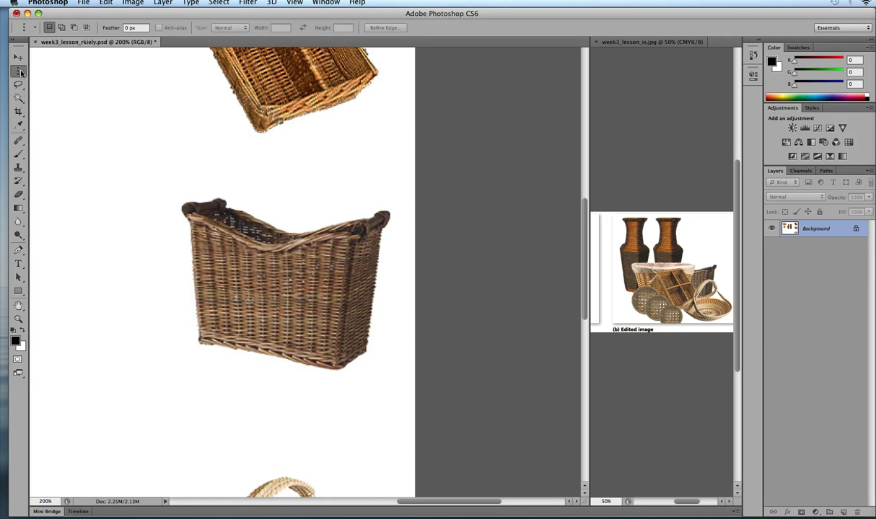
pyautogui.keyDown('alt'); pyautogui.click(26, 72); pyautogui.keyUp('alt')
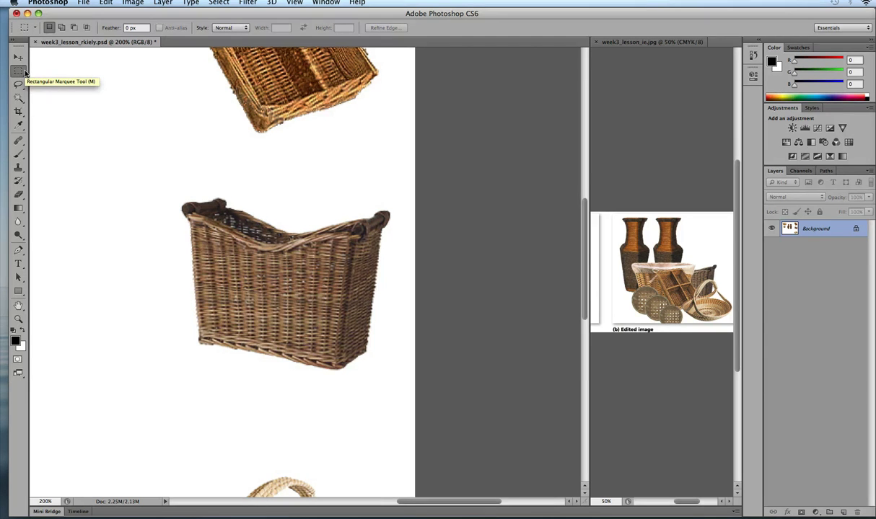
pyautogui.keyDown('alt'); pyautogui.click(25, 72); pyautogui.keyUp('alt')
pyautogui.keyDown('alt'); pyautogui.click(26, 72); pyautogui.keyUp('alt')
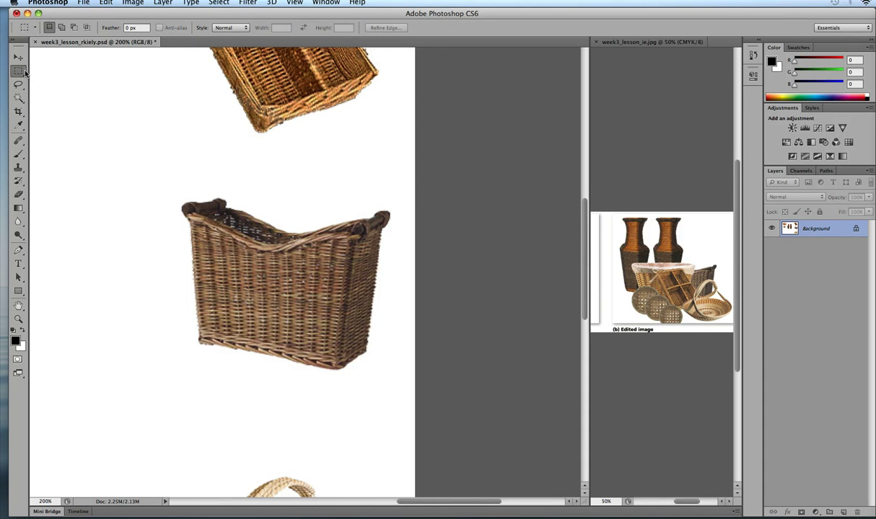
pyautogui.moveTo(25, 72); pyautogui.dragTo(68, 79)
pyautogui.press('w')
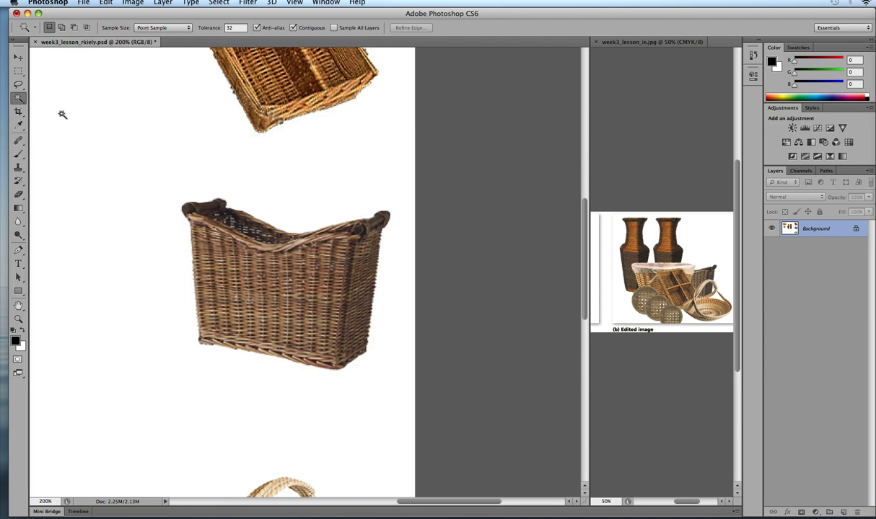
# Step: Paint Quick Selection across the whole right-hand wicker basket, then zoom back to 100%
pyautogui.hotkey('shift', 'w')
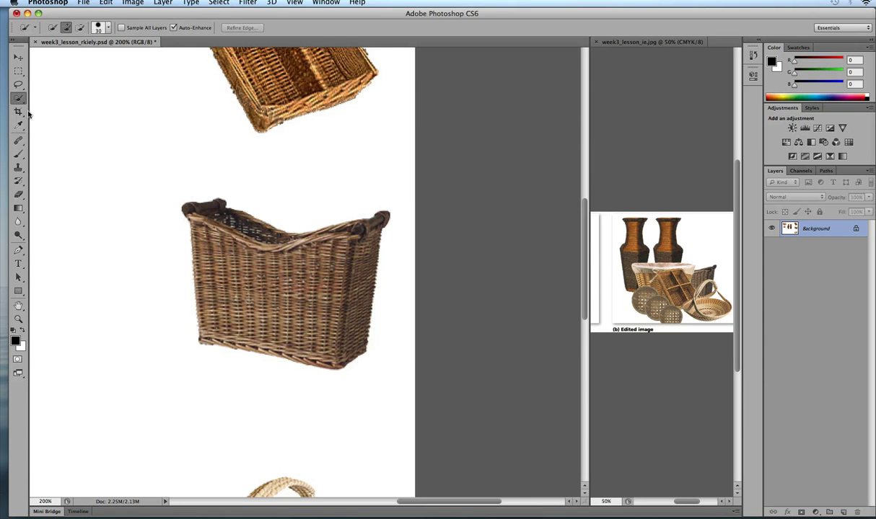
pyautogui.click(196, 210)
pyautogui.moveTo(249, 309)
pyautogui.mouseDown()
pyautogui.moveTo(270, 323)
pyautogui.moveTo(338, 321)
pyautogui.moveTo(334, 288)
pyautogui.moveTo(354, 263)
pyautogui.mouseUp()
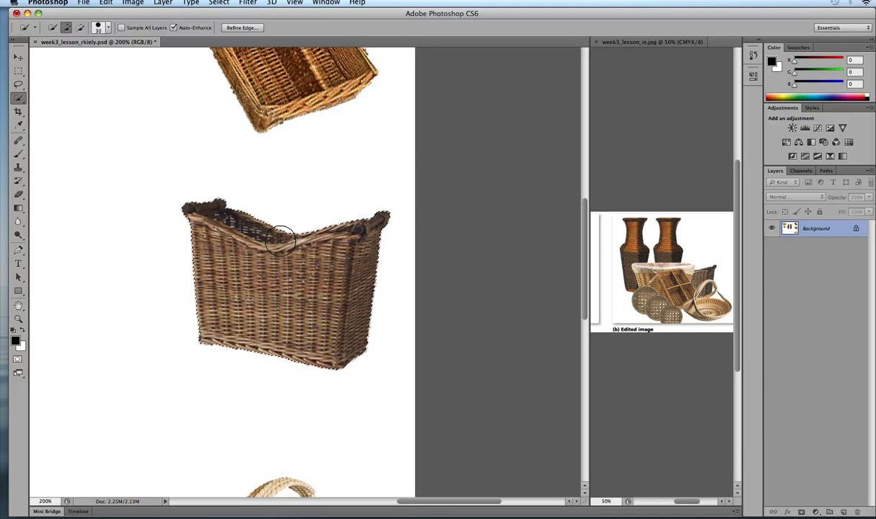
pyautogui.press('super+minus')
pyautogui.press('super+minus')
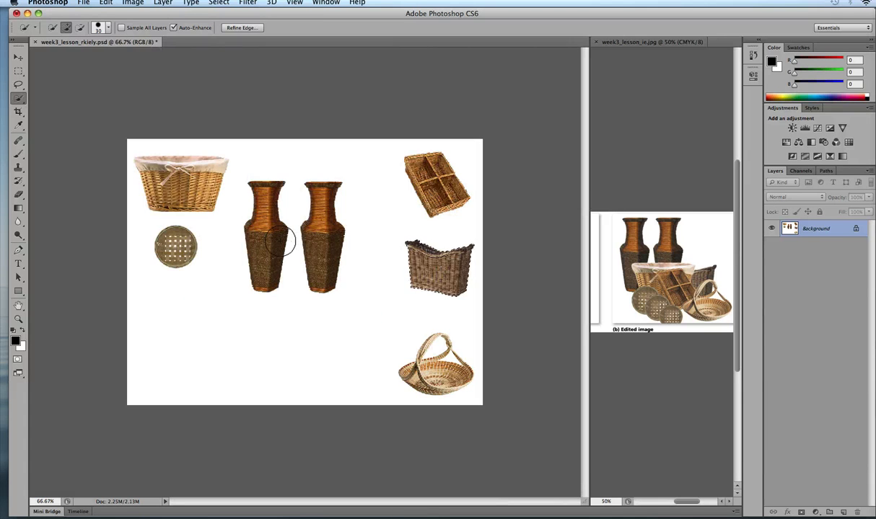
pyautogui.press('super+plus')
pyautogui.press('super+plus')
pyautogui.press('super+minus')
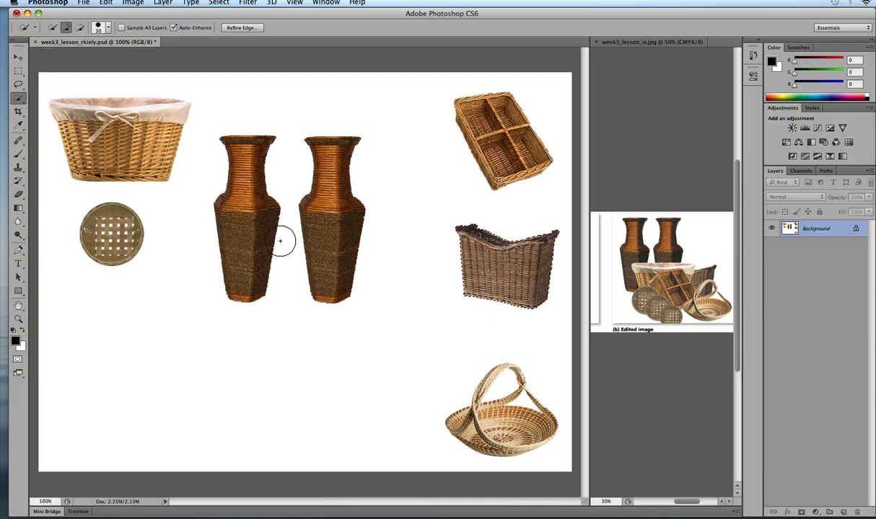
# Step: Drag the selected basket left with the Move tool, placing it in front of the vase
pyautogui.click(18, 58)
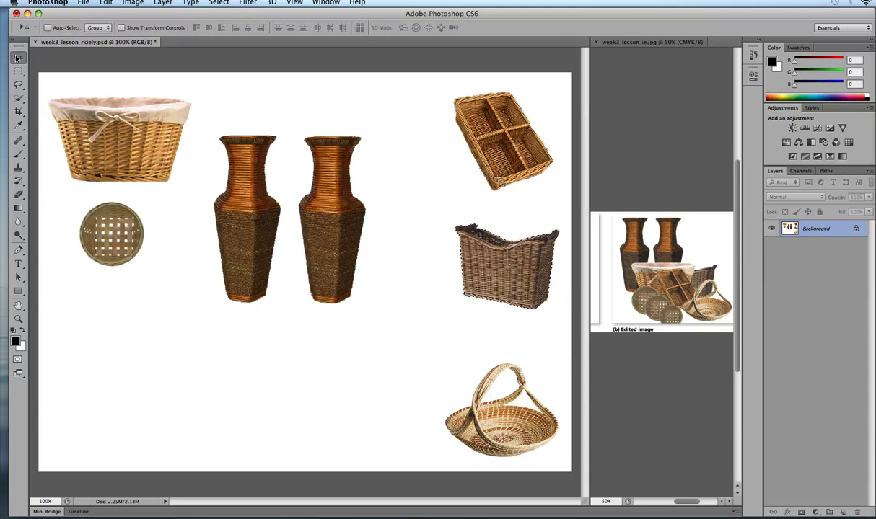
pyautogui.moveTo(501, 285); pyautogui.dragTo(372, 303)
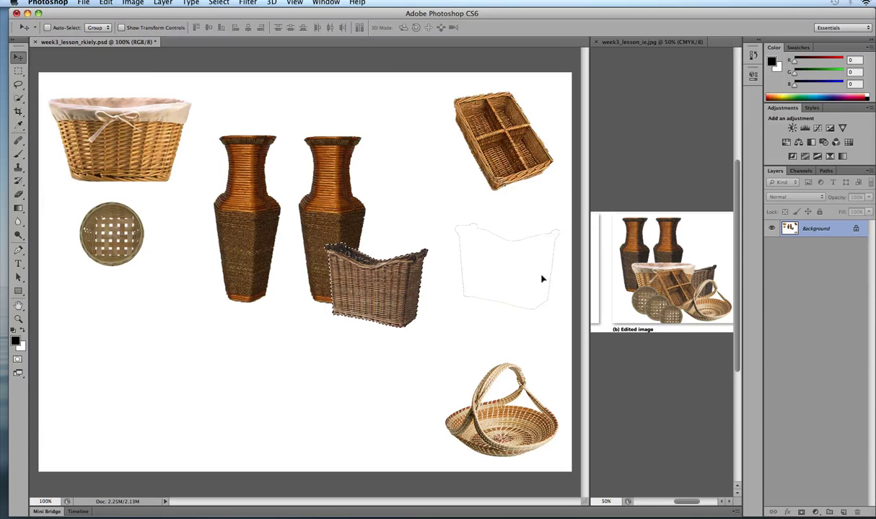
pyautogui.scroll(2, 487, 259)
pyautogui.hscroll(3, 488, 261)
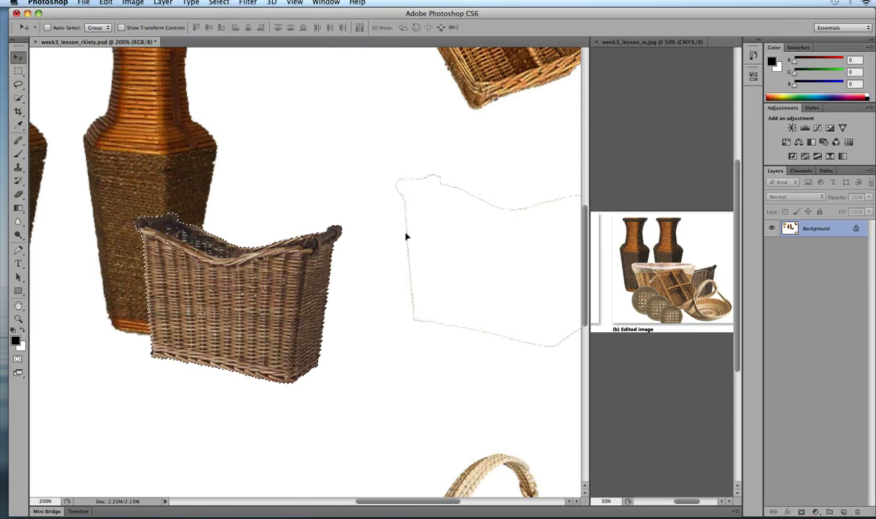
pyautogui.moveTo(503, 255); pyautogui.dragTo(479, 301)
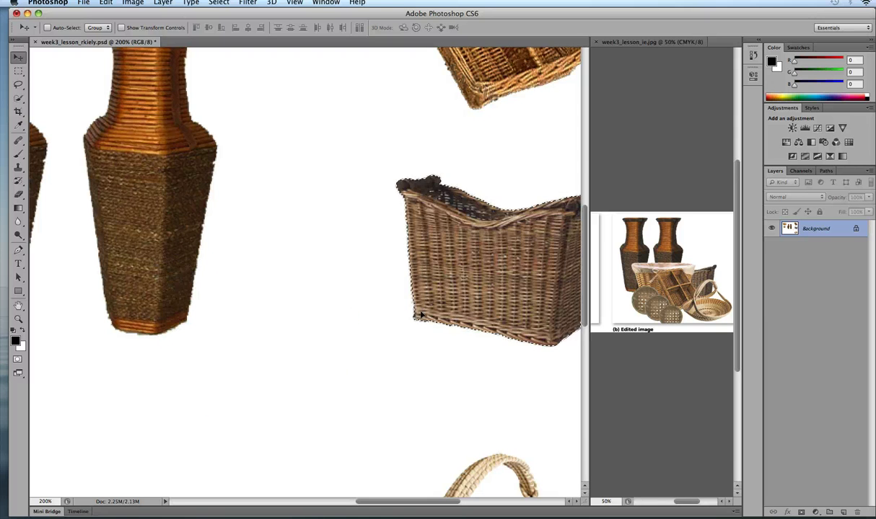
# Step: Scroll the view to show the basket back in its original spot beside the vase
pyautogui.hscroll(6, 391, 193)
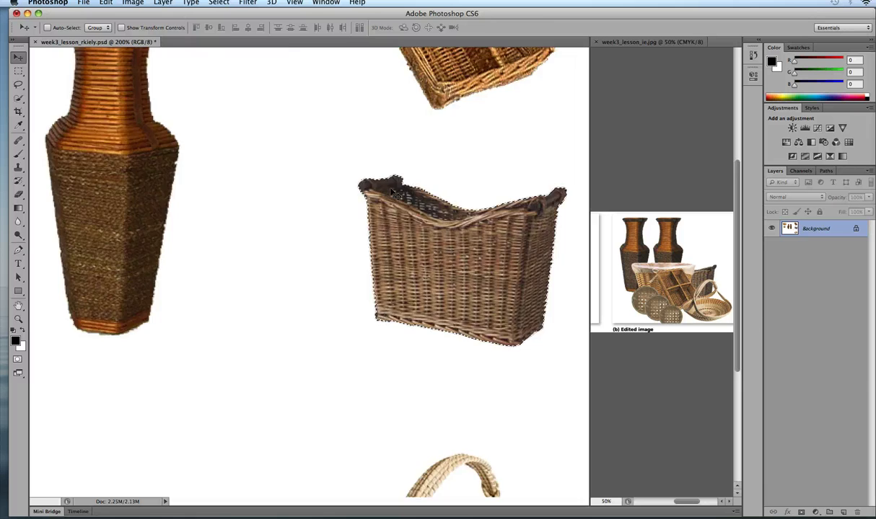
pyautogui.hscroll(-3, 390, 193)
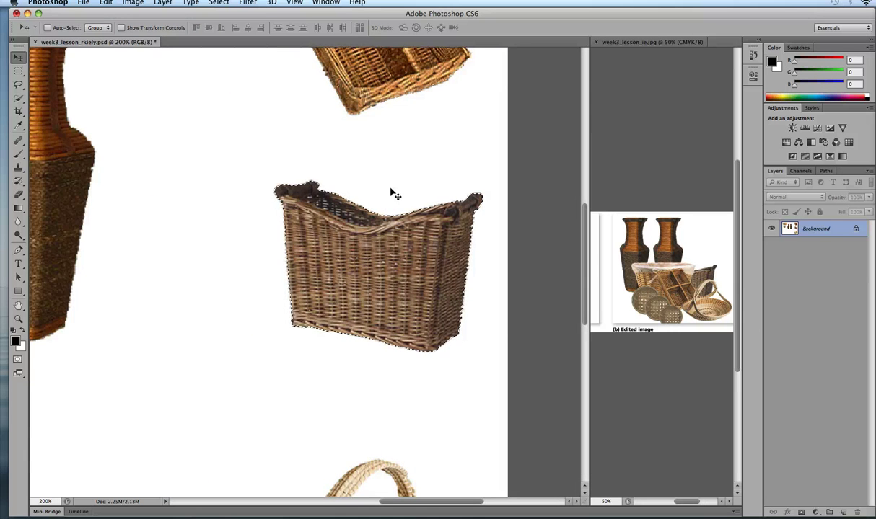
pyautogui.hscroll(-5, 390, 194)
pyautogui.scroll(2, 390, 194)
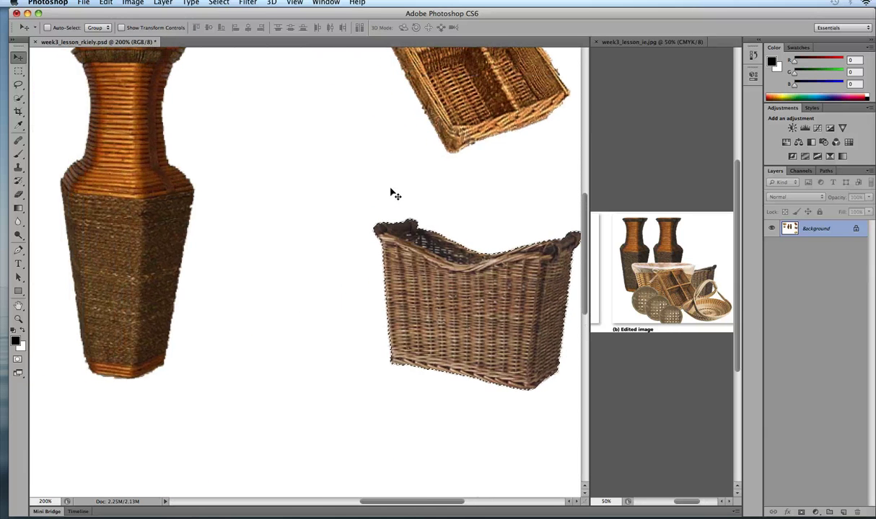